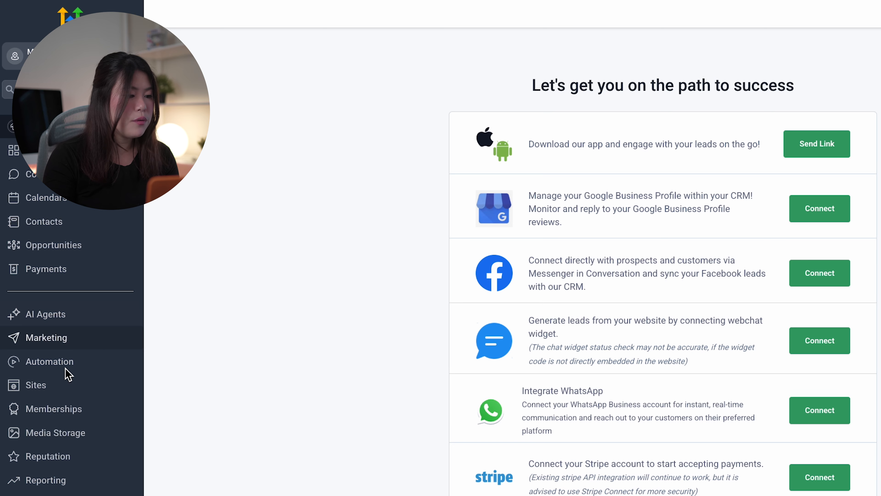
# Step: Open the Reputation area and go to its review platform integrations
pyautogui.click(66, 455)
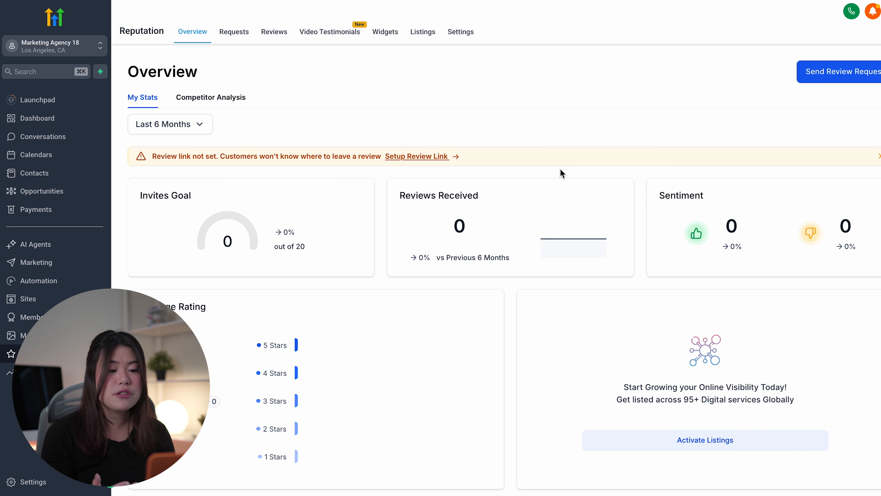
pyautogui.scroll(-1, 542, 165)
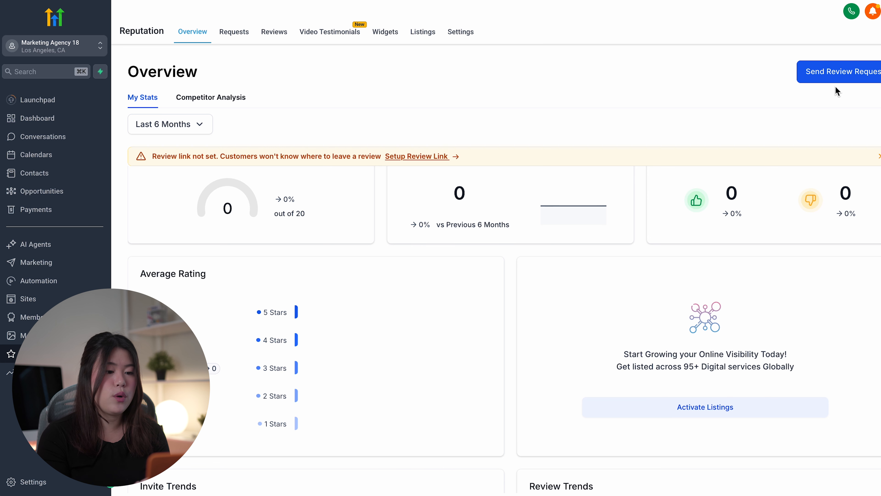
pyautogui.click(409, 181)
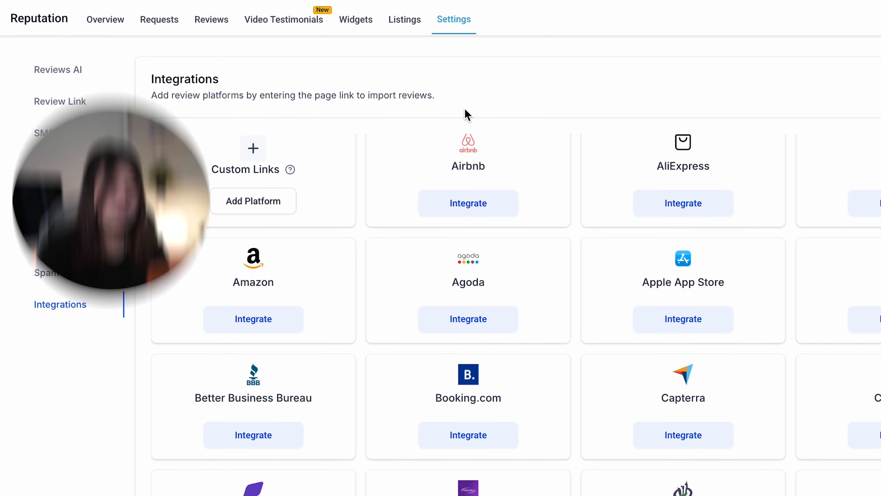
pyautogui.scroll(1, 348, 239)
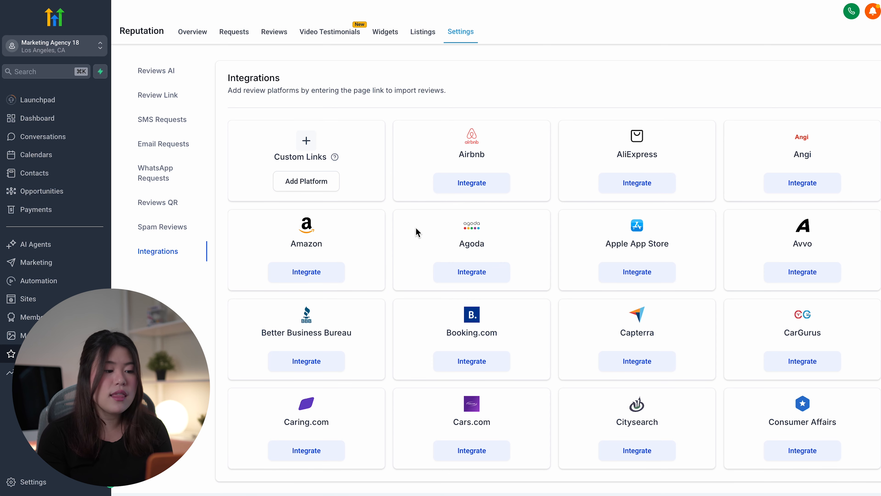
# Step: Browse the available review platforms, and view and close the form for submitting a custom platform link
pyautogui.scroll(-3, 489, 204)
pyautogui.scroll(-5, 489, 207)
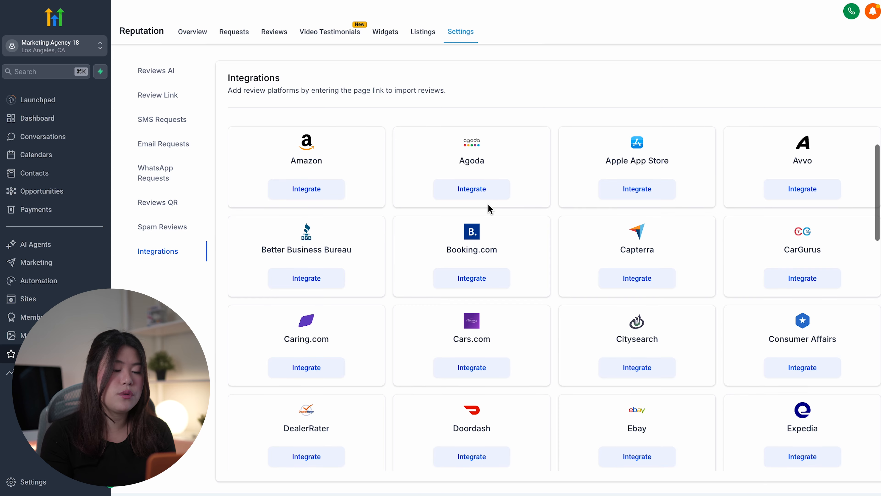
pyautogui.scroll(-2, 488, 209)
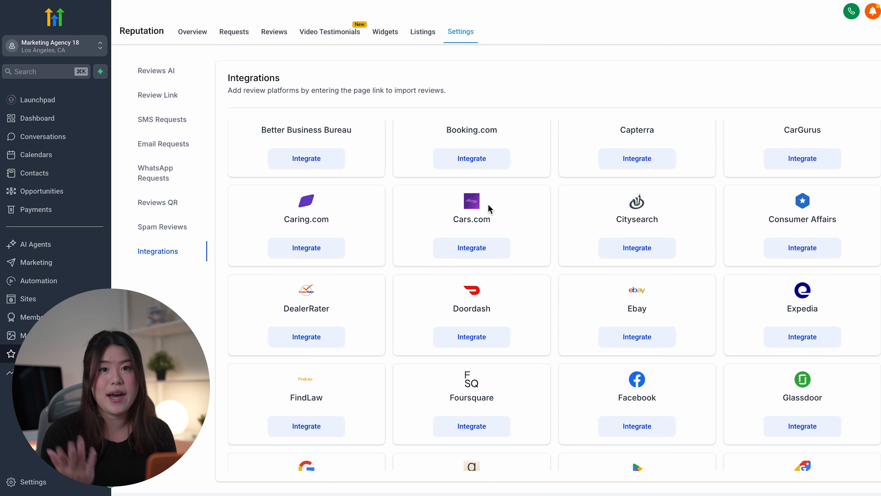
pyautogui.scroll(-15, 488, 204)
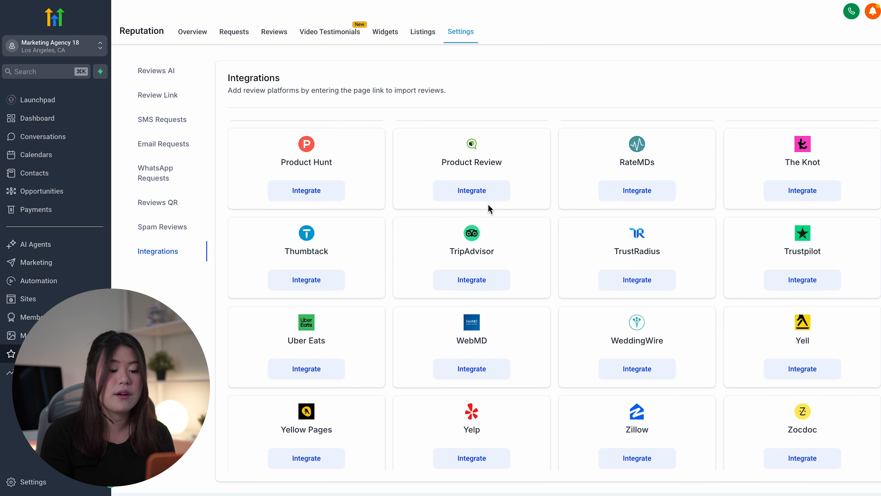
pyautogui.scroll(-3, 488, 204)
pyautogui.scroll(15, 488, 204)
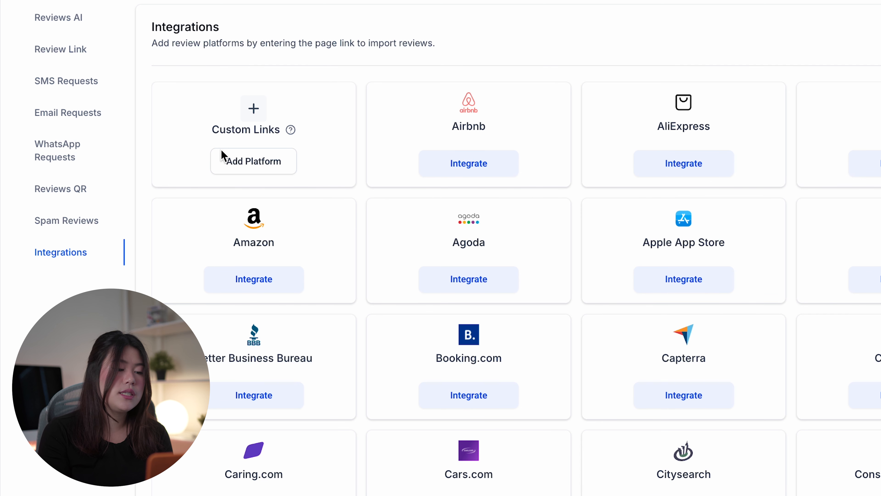
pyautogui.click(252, 167)
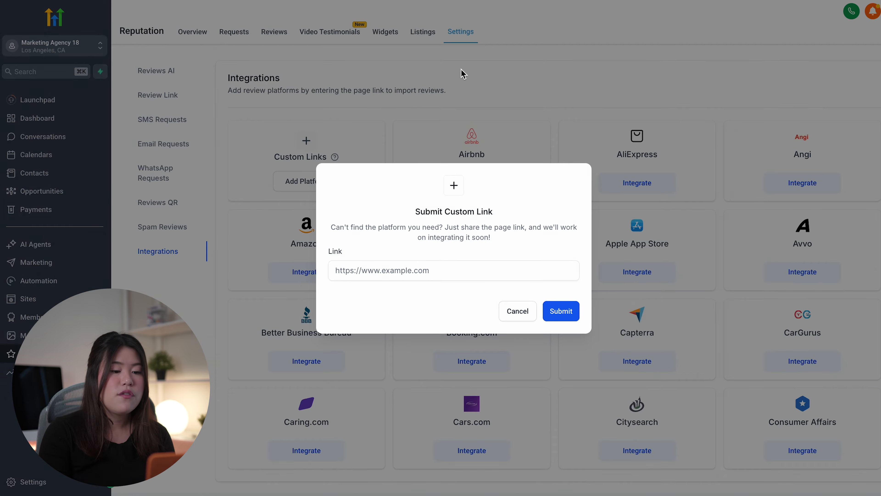
pyautogui.click(463, 74)
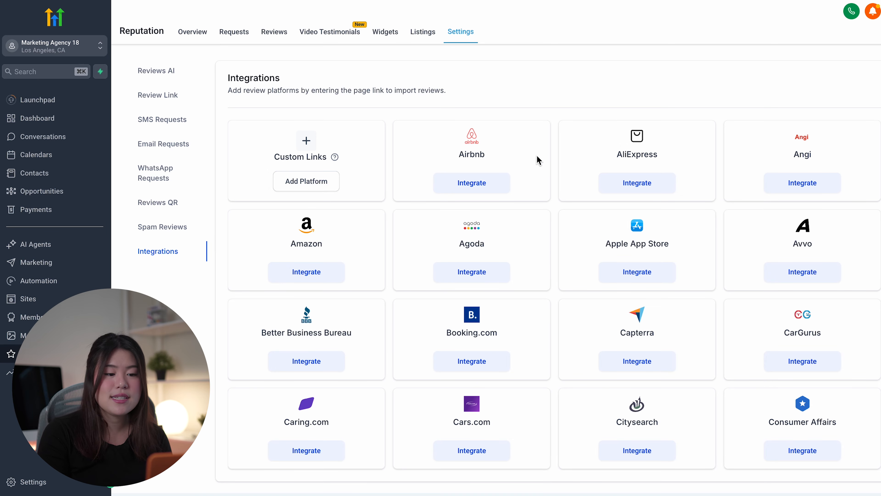
# Step: Find Doordash among the review platforms, view its integration link requirements, and close the form without integrating
pyautogui.scroll(-2, 536, 155)
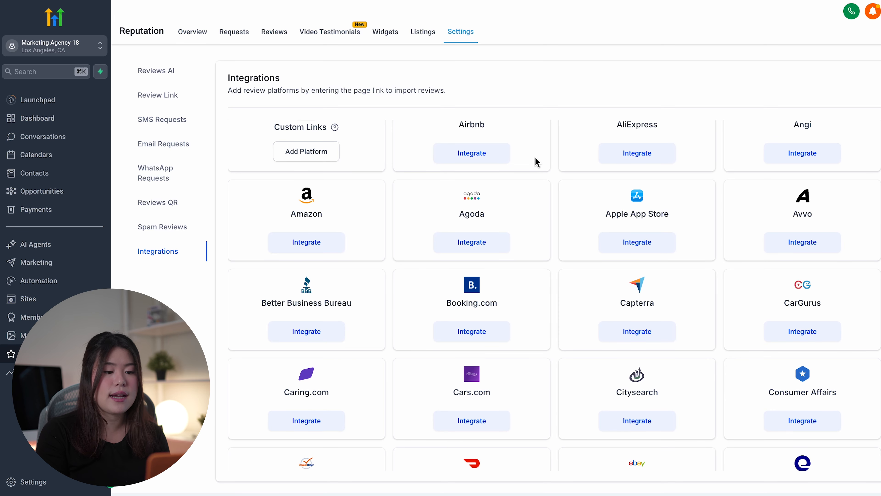
pyautogui.scroll(-2, 536, 159)
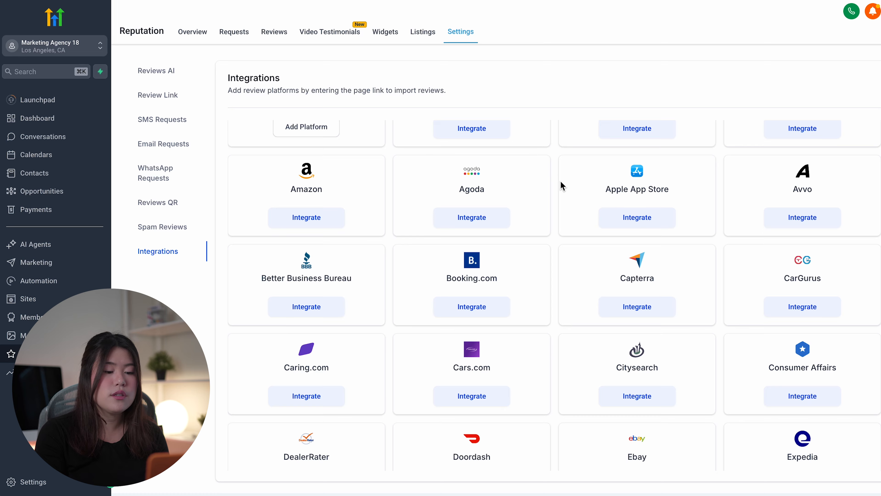
pyautogui.scroll(-4, 561, 186)
pyautogui.scroll(-2, 563, 186)
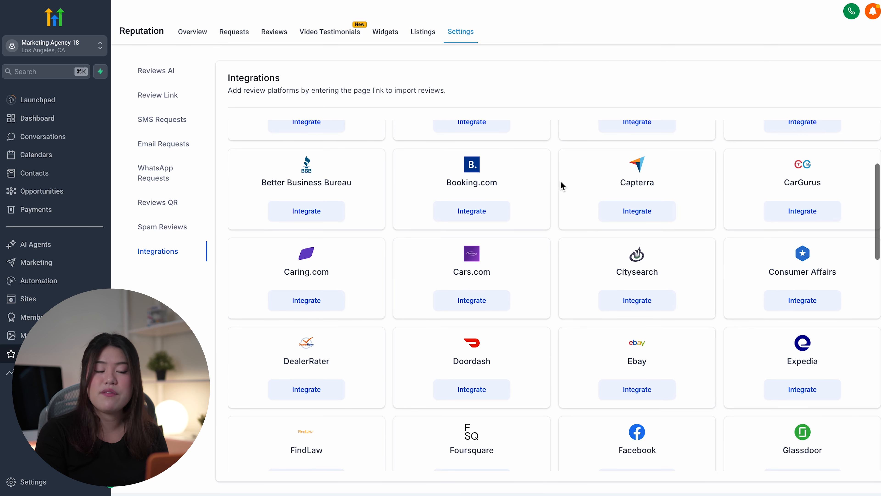
pyautogui.scroll(-5, 562, 185)
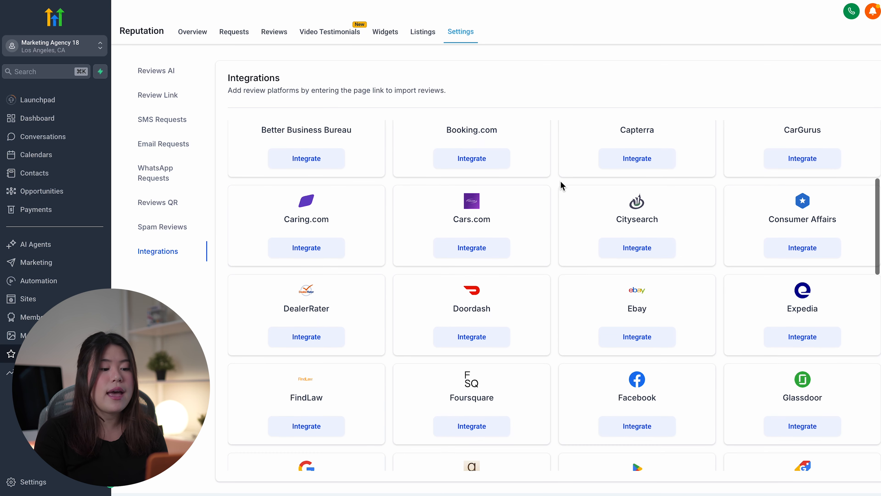
pyautogui.scroll(-7, 562, 185)
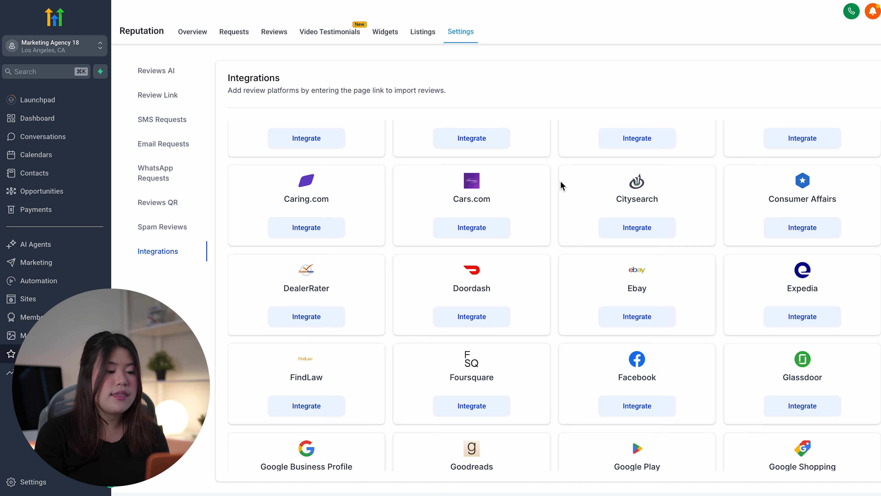
pyautogui.scroll(-1, 475, 287)
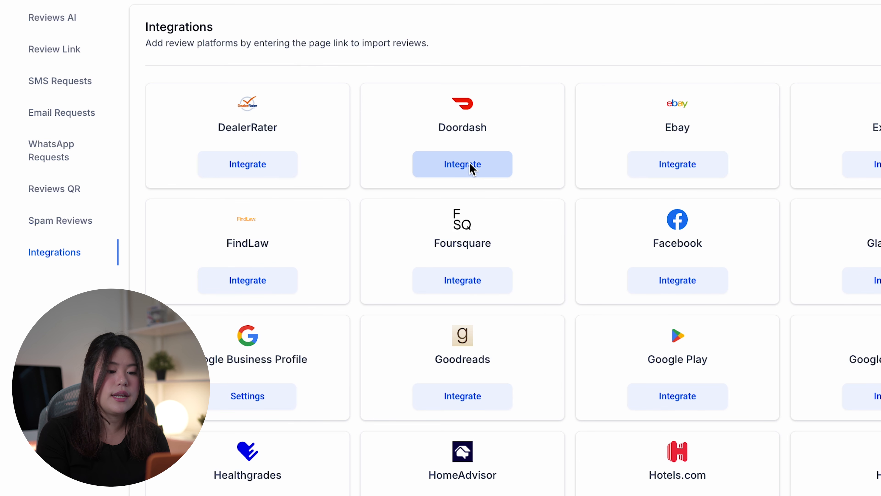
pyautogui.click(472, 170)
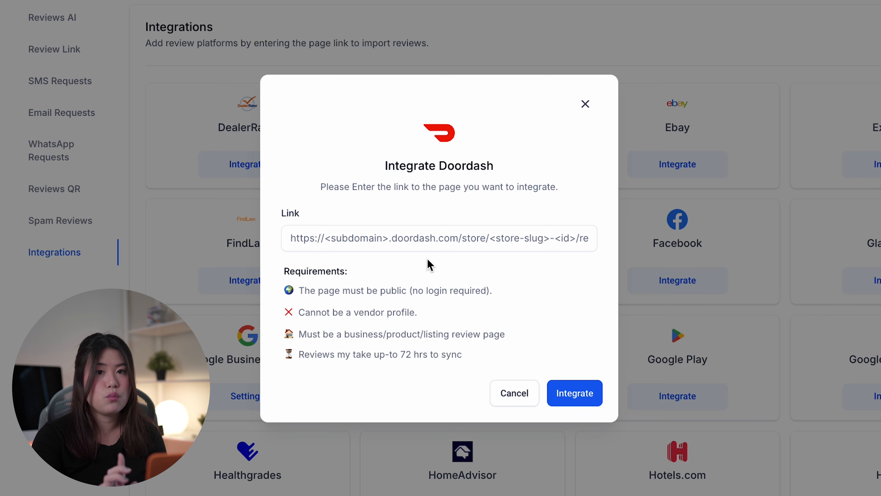
pyautogui.click(439, 64)
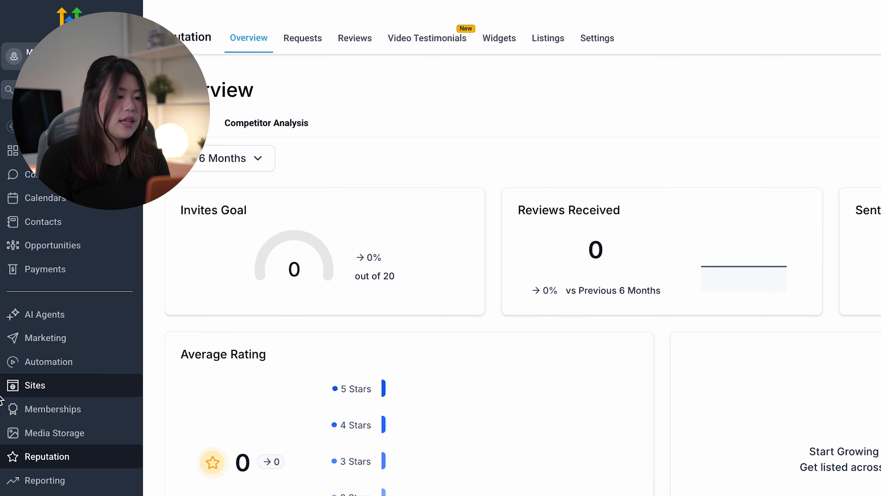
# Step: Open the automation workflows and start building a new workflow using AI
pyautogui.click(44, 364)
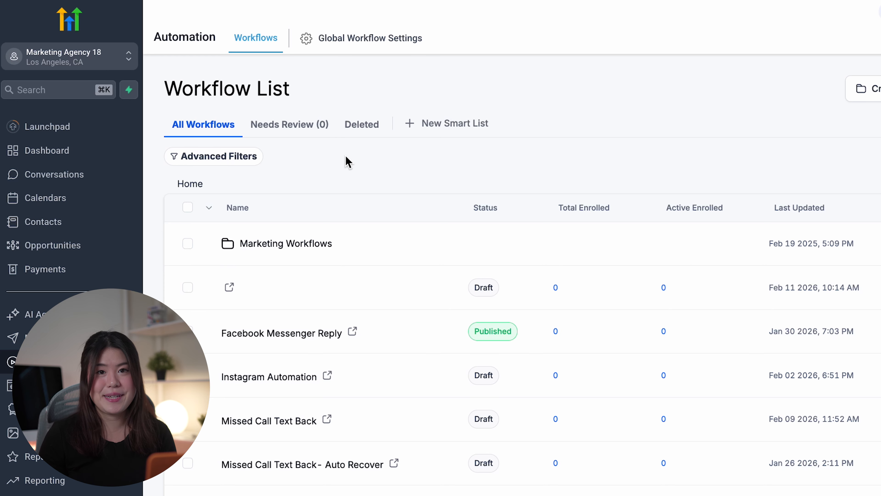
pyautogui.click(753, 91)
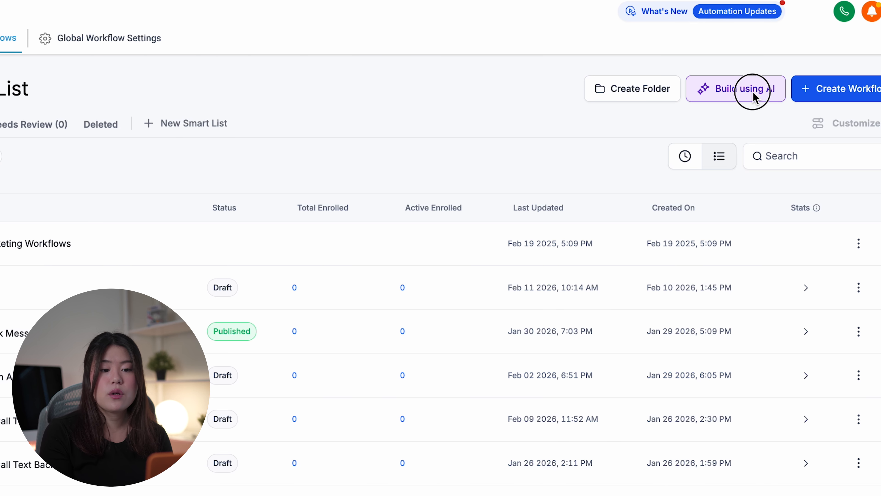
pyautogui.write('After sendin')
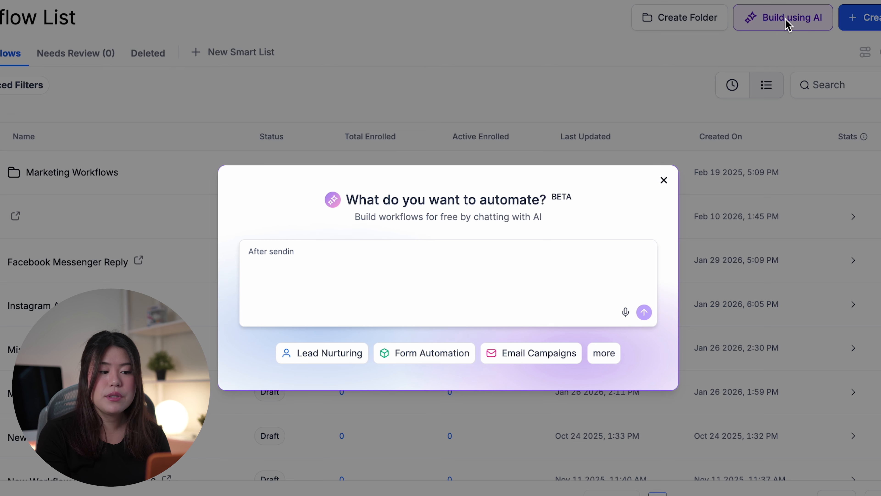
pyautogui.write('g a proposal, wait 24 hours then send SMS follow-up, wait 2 more days for e')
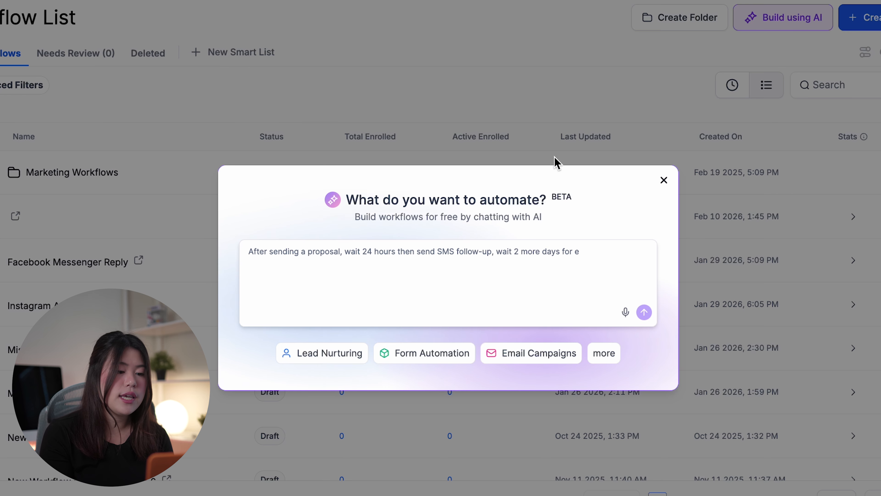
pyautogui.write('mail follow-up, create a call task after 3 days, and move to cold st')
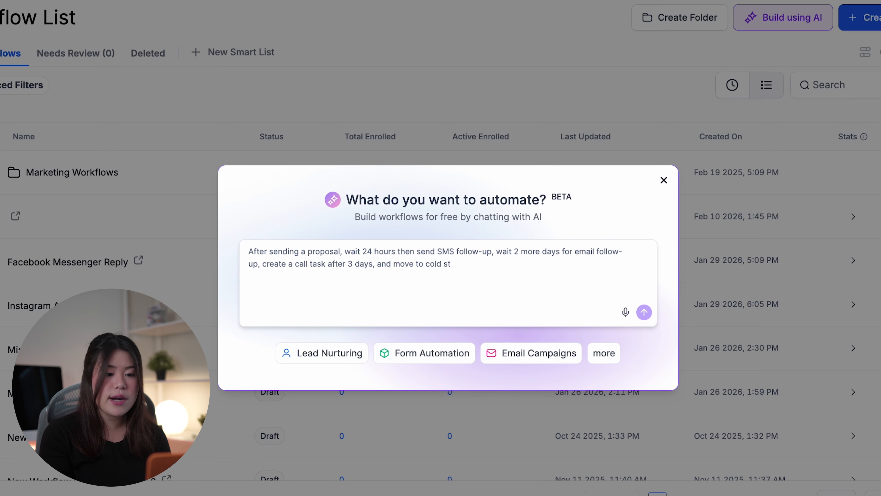
pyautogui.write('age if no response in 7 days')
pyautogui.press('BackSpace')
pyautogui.press('BackSpace')
pyautogui.press('BackSpace')
pyautogui.press('BackSpace')
pyautogui.press('BackSpace')
pyautogui.press('BackSpace')
pyautogui.press('BackSpace')
pyautogui.press('BackSpace')
pyautogui.press('BackSpace')
pyautogui.press('BackSpace')
pyautogui.press('BackSpace')
pyautogui.press('BackSpace')
pyautogui.press('BackSpace')
pyautogui.press('BackSpace')
pyautogui.press('BackSpace')
pyautogui.press('BackSpace')
pyautogui.press('BackSpace')
pyautogui.press('BackSpace')
pyautogui.press('BackSpace')
pyautogui.press('BackSpace')
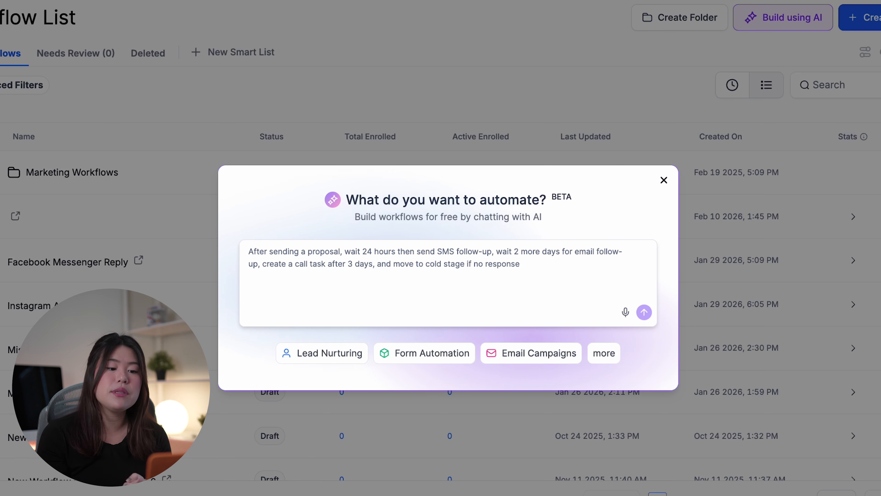
pyautogui.press('BackSpace')
pyautogui.press('BackSpace')
pyautogui.press('BackSpace')
pyautogui.press('BackSpace')
pyautogui.press('BackSpace')
pyautogui.press('BackSpace')
pyautogui.press('BackSpace')
pyautogui.press('BackSpace')
pyautogui.press('BackSpace')
pyautogui.press('BackSpace')
pyautogui.press('BackSpace')
pyautogui.press('BackSpace')
pyautogui.press('BackSpace')
pyautogui.press('BackSpace')
pyautogui.press('BackSpace')
pyautogui.press('BackSpace')
pyautogui.press('BackSpace')
pyautogui.press('BackSpace')
pyautogui.press('BackSpace')
pyautogui.press('BackSpace')
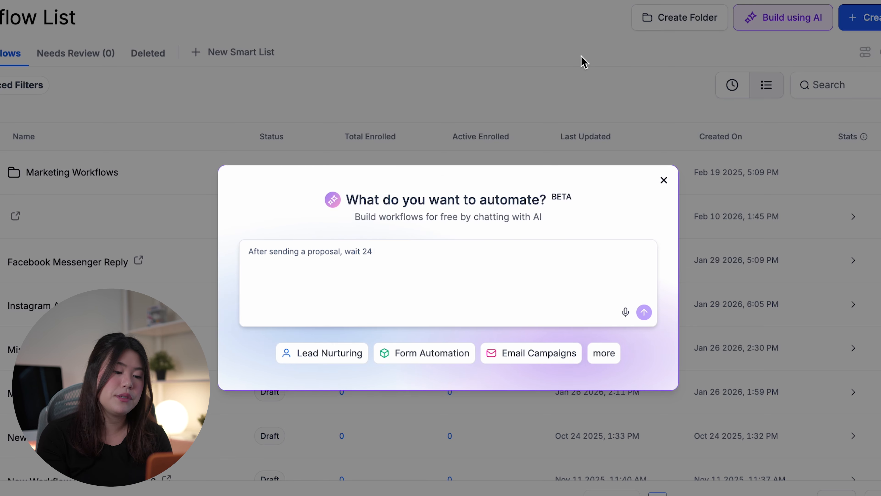
pyautogui.write('Create a 7-day SMS follow-up drip for missed calls')
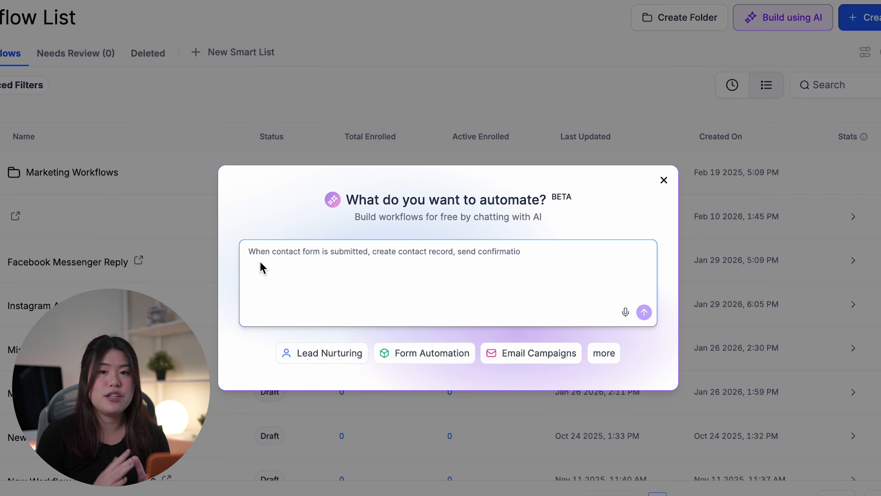
# Step: Enter an AI prompt asking for a workflow that automatically sends a review request by sms and email after an appointment is completed
pyautogui.click(323, 267)
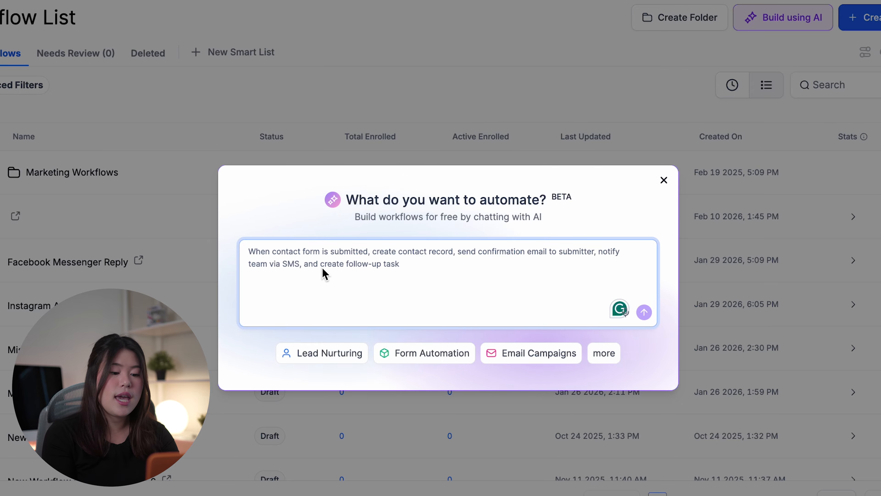
pyautogui.write('Create')
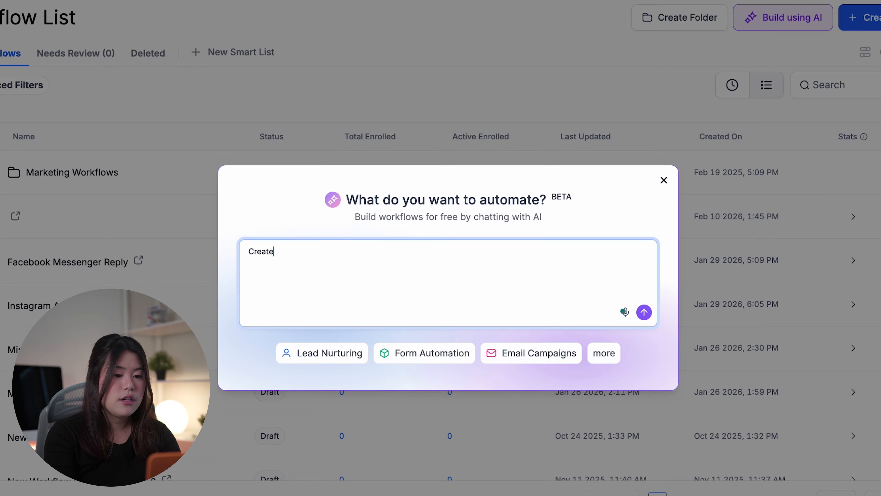
pyautogui.write(' a workflow that automatical')
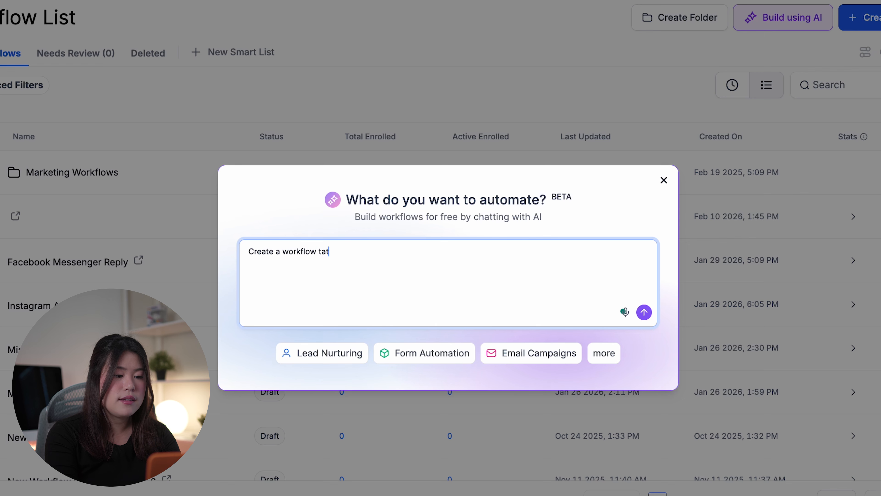
pyautogui.write('ly sends')
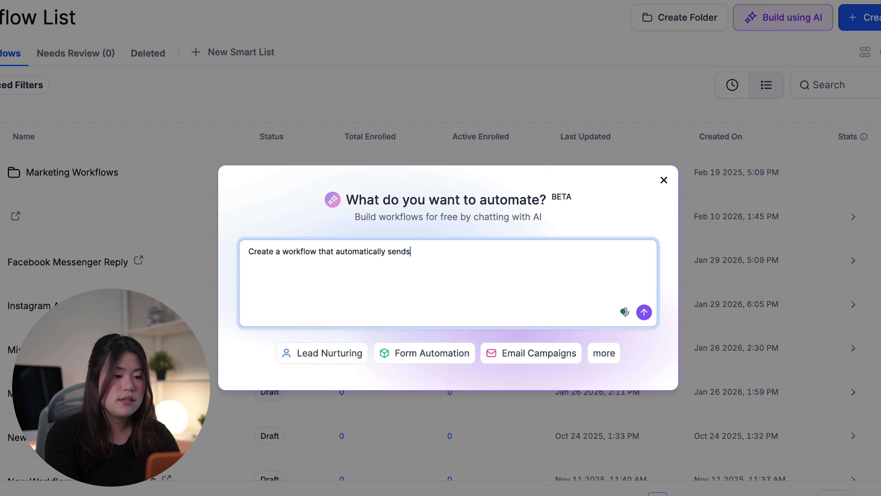
pyautogui.write(' a review request')
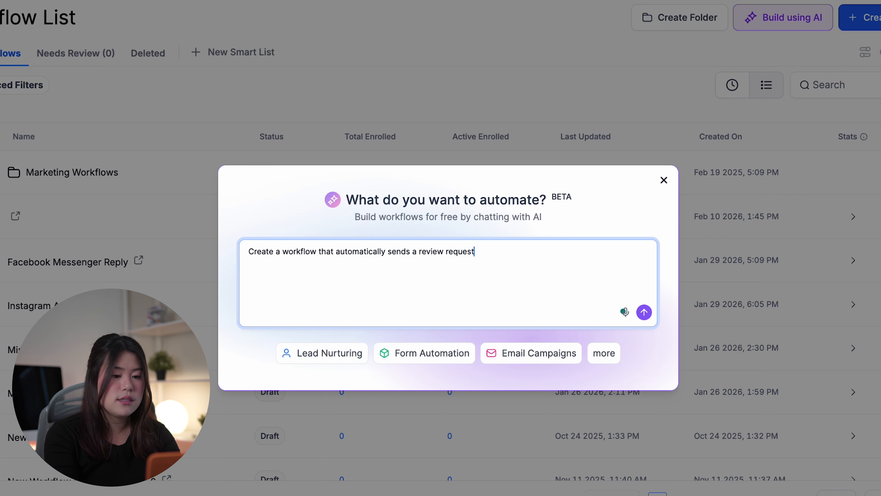
pyautogui.write(' by sms and email ')
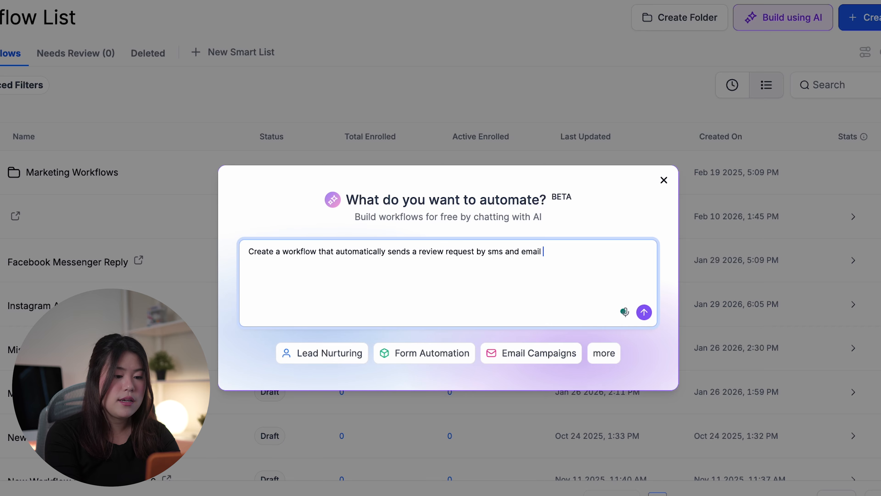
pyautogui.write('after an appoin')
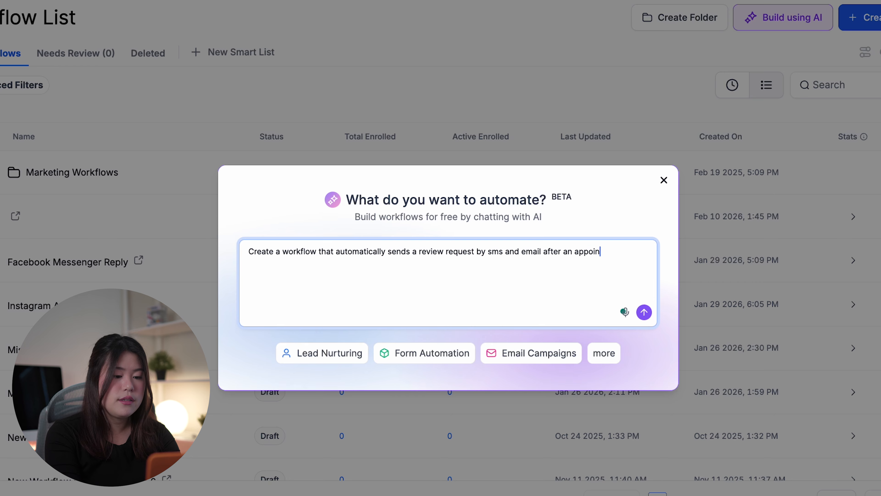
pyautogui.write('tment is completed. inclu')
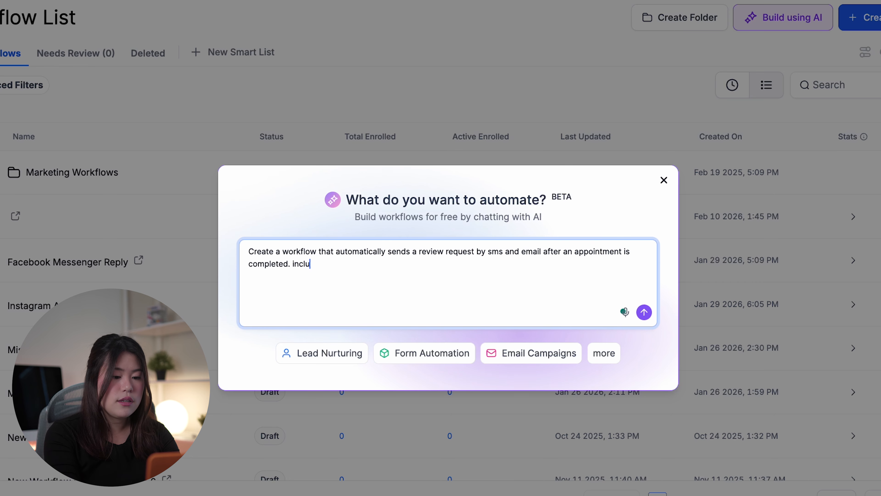
# Step: Extend the prompt with a short delay, the connected review link and stopping if the customer already left a review, and generate the workflow
pyautogui.write('de a short delay')
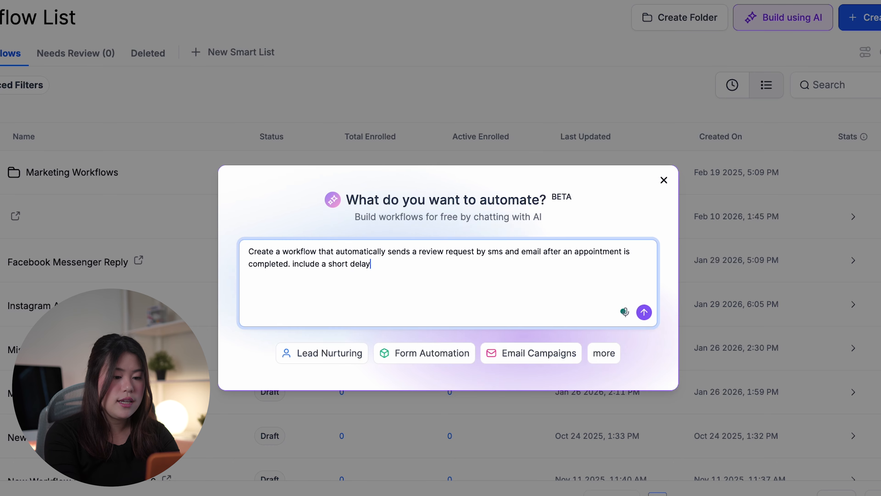
pyautogui.write(', use the connected ')
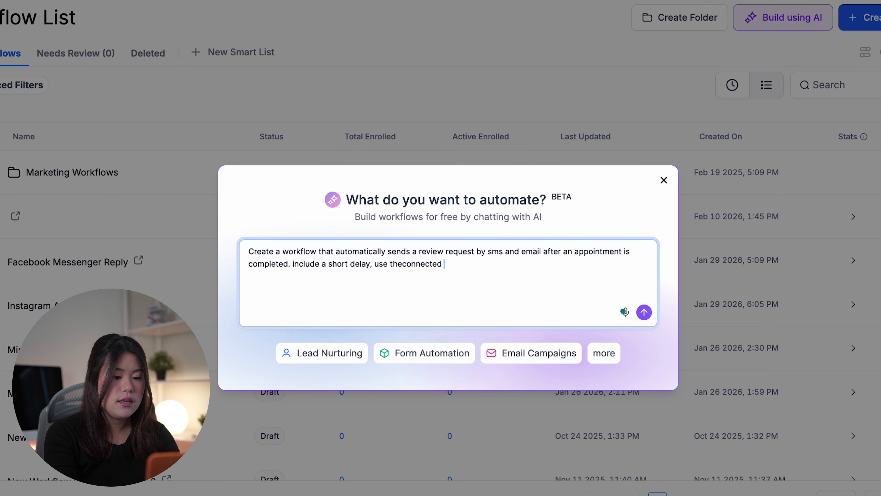
pyautogui.write('review link, and stop')
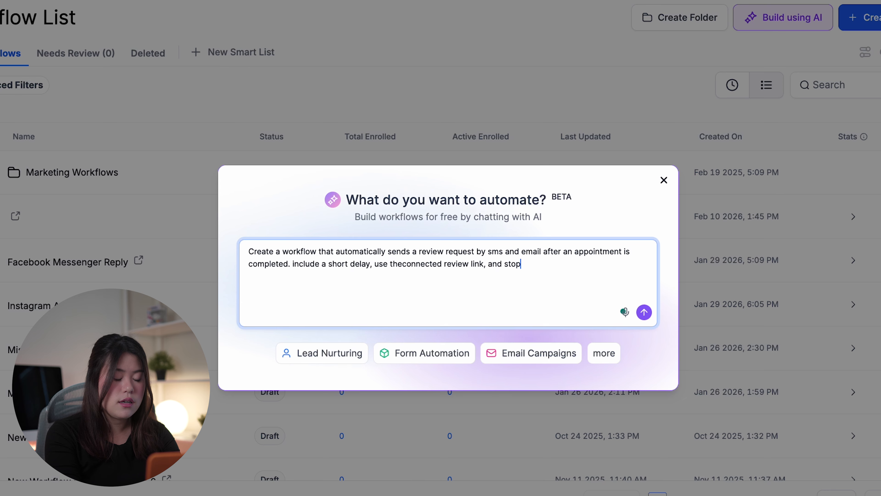
pyautogui.write(' the workflow if the cust')
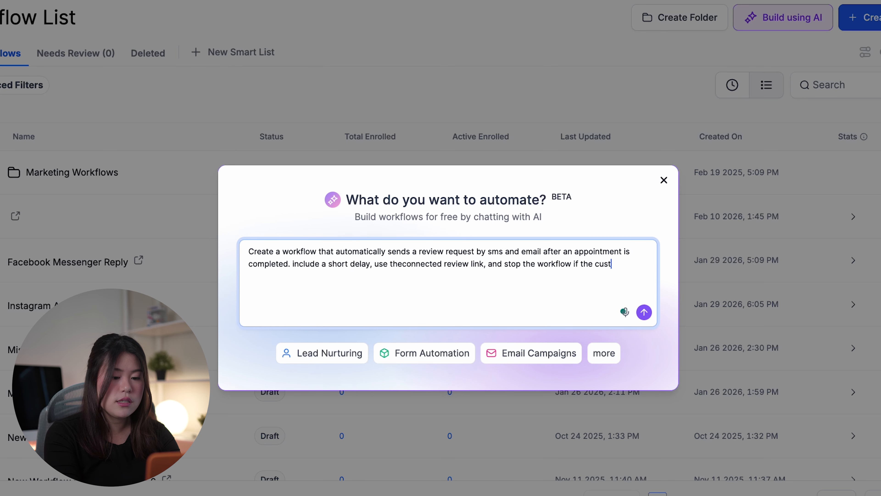
pyautogui.write('omer already left a review.')
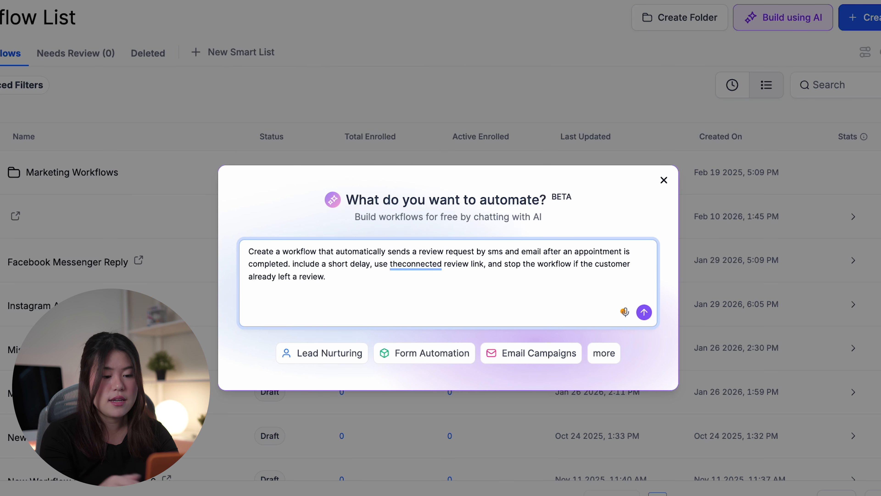
pyautogui.click(644, 312)
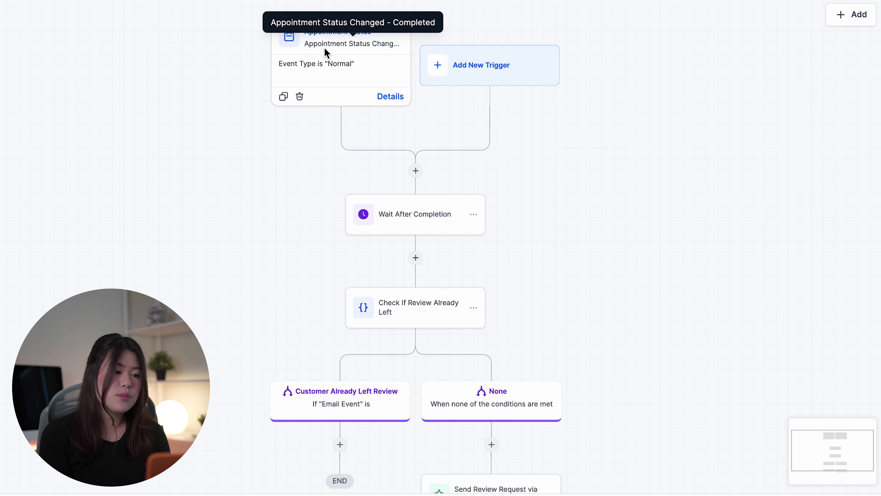
# Step: Review the settings of the Appointment Status Changed - Completed trigger and save the trigger
pyautogui.click(338, 56)
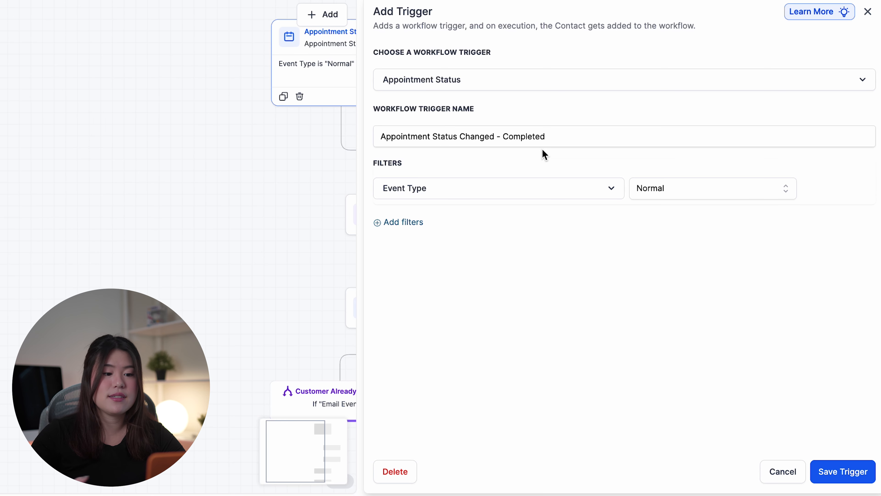
pyautogui.click(859, 473)
# Step: Set the Wait After Completion action's time delay to 15 minutes and save the action
pyautogui.scroll(-2, 524, 143)
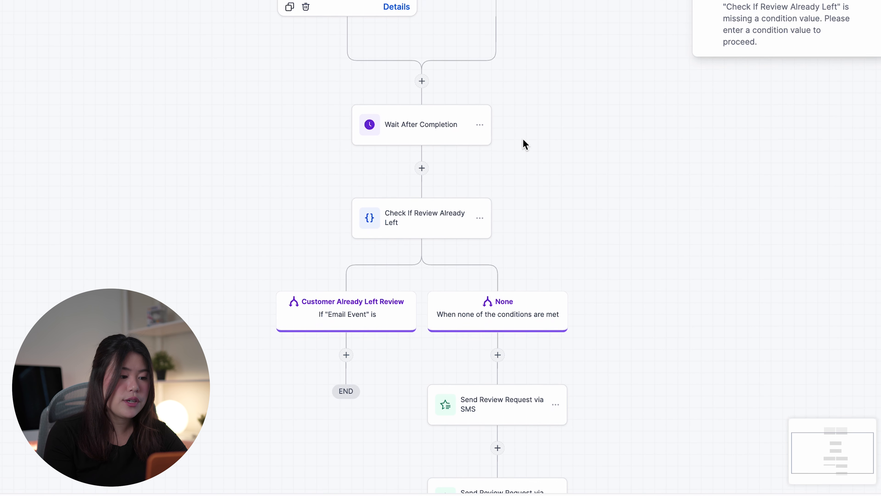
pyautogui.click(432, 125)
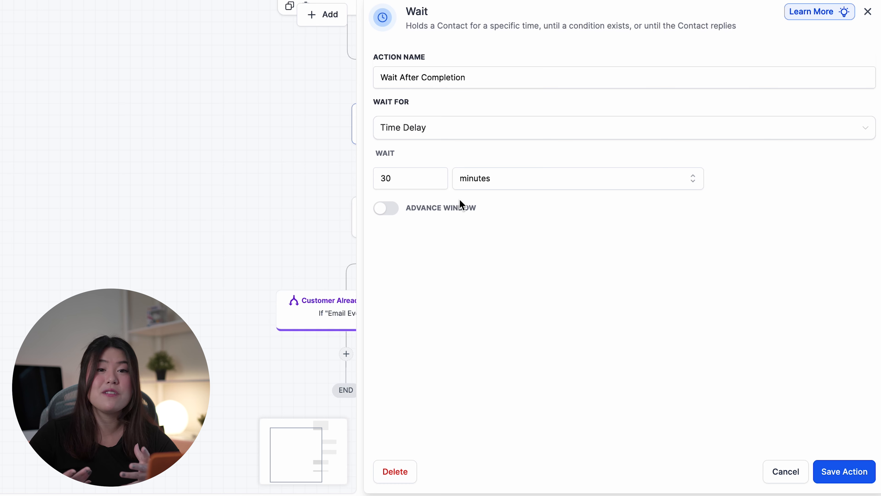
pyautogui.click(413, 185)
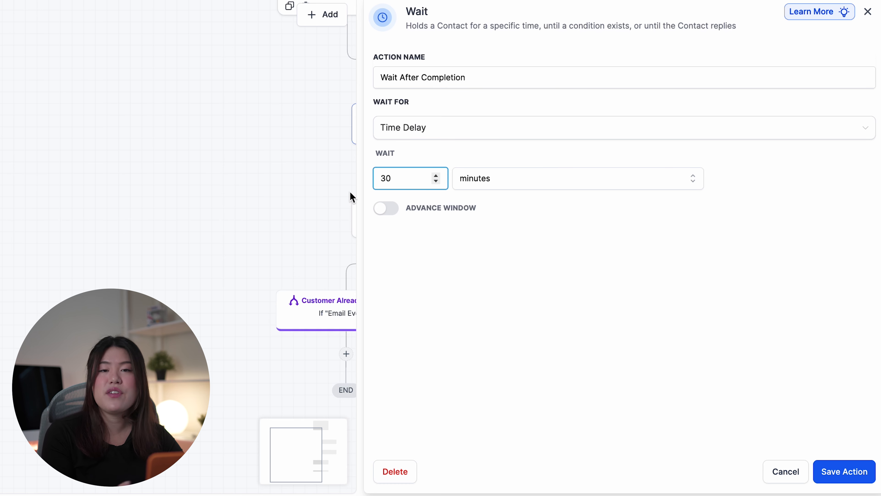
pyautogui.click(436, 181)
pyautogui.click(436, 181)
pyautogui.click(436, 182)
pyautogui.click(436, 181)
pyautogui.click(436, 182)
pyautogui.click(436, 182)
pyautogui.click(436, 182)
pyautogui.click(436, 181)
pyautogui.click(436, 182)
pyautogui.click(436, 181)
pyautogui.click(436, 182)
pyautogui.click(436, 181)
pyautogui.click(436, 182)
pyautogui.click(436, 181)
pyautogui.click(435, 181)
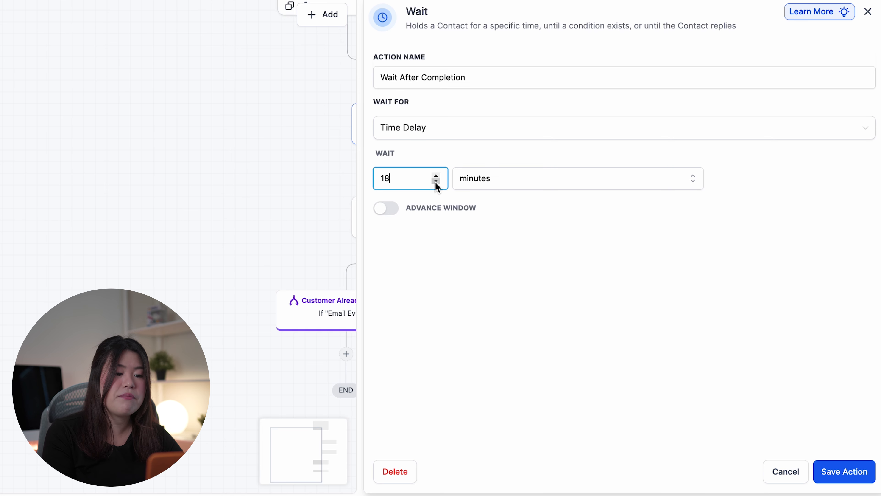
pyautogui.click(863, 476)
# Step: Reopen the Wait After Completion action, view the available time units, and save it with the unit kept at minutes
pyautogui.click(449, 132)
pyautogui.click(532, 182)
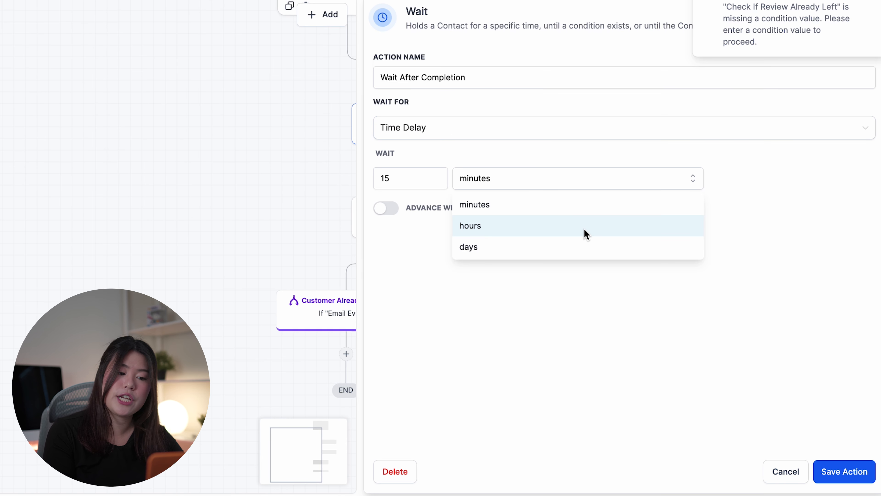
pyautogui.click(769, 418)
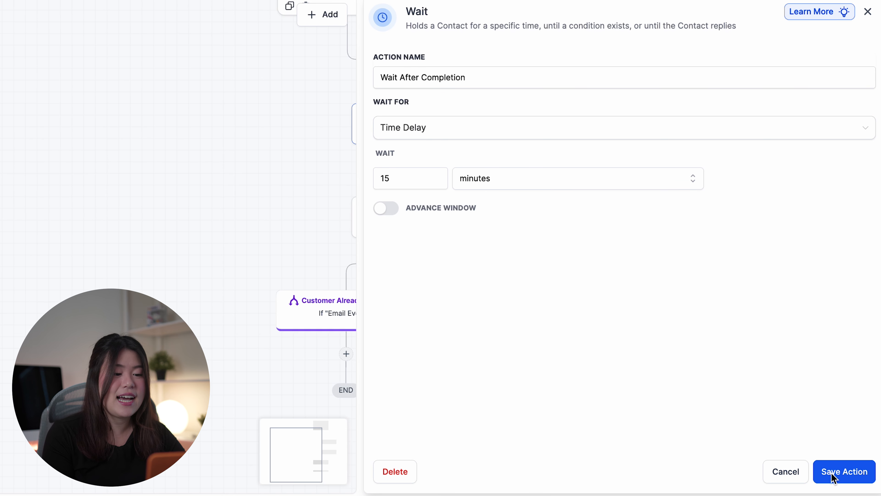
pyautogui.click(847, 479)
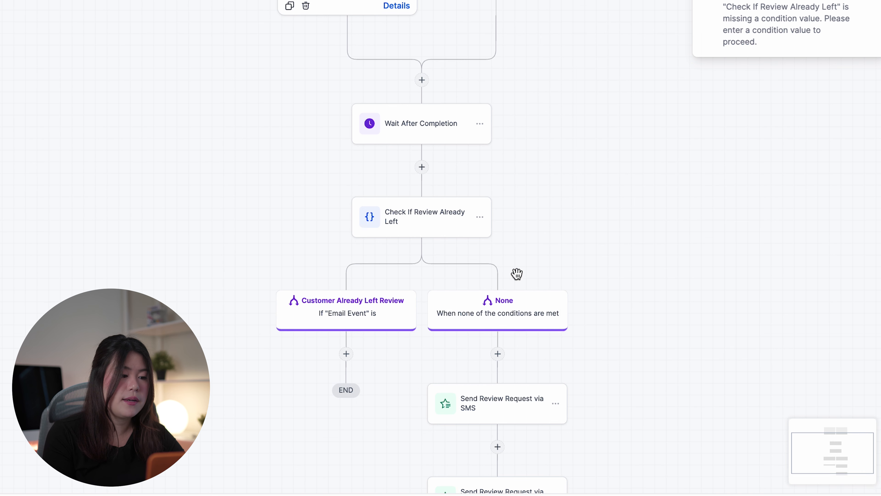
# Step: Examine the branches below the review check, view the Send Review Request via SMS settings, and save that action
pyautogui.scroll(-1, 516, 205)
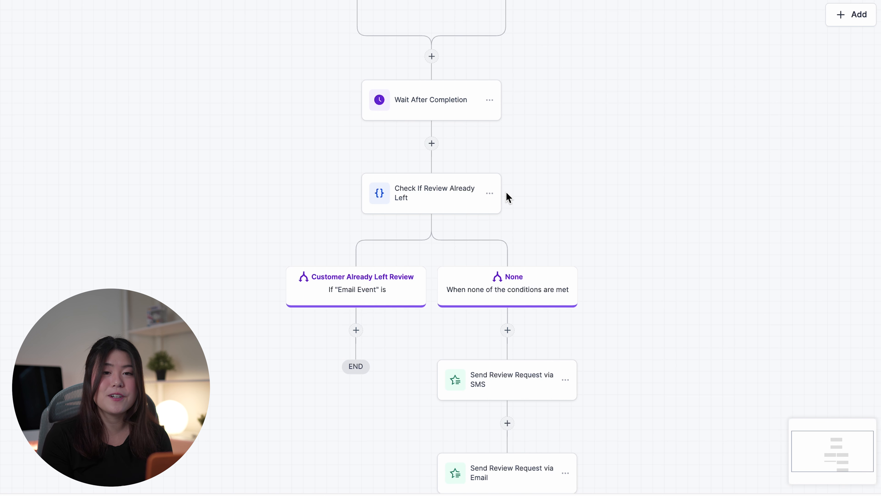
pyautogui.scroll(-2, 508, 196)
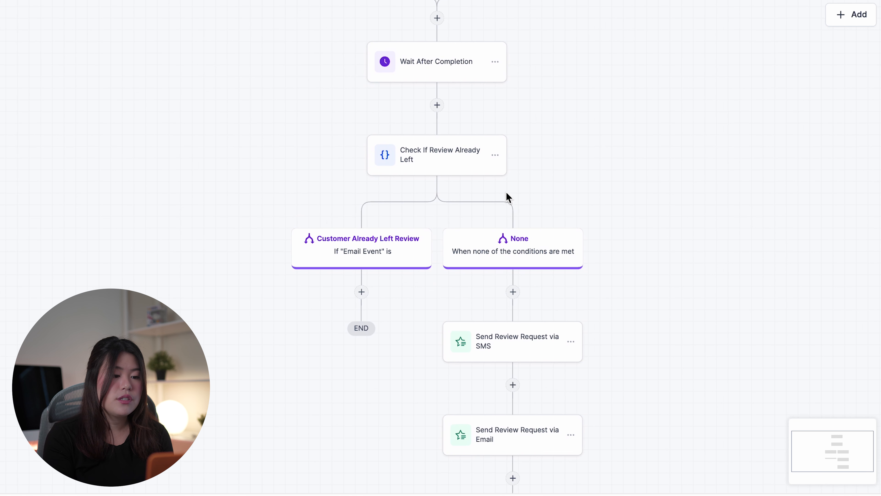
pyautogui.scroll(-2, 481, 179)
pyautogui.scroll(-1, 475, 163)
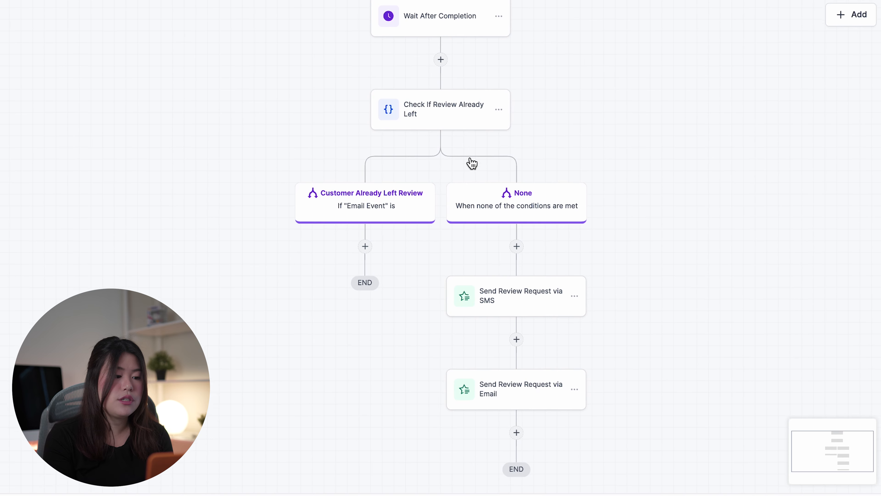
pyautogui.scroll(-1, 508, 163)
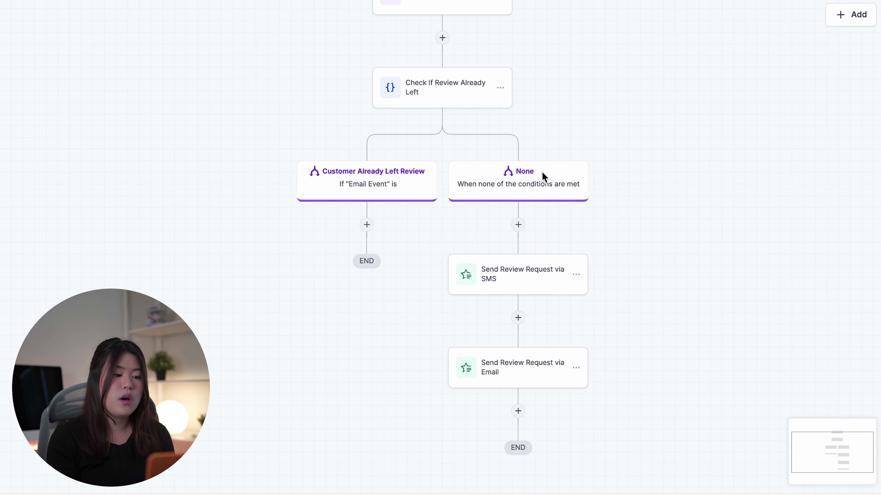
pyautogui.click(528, 273)
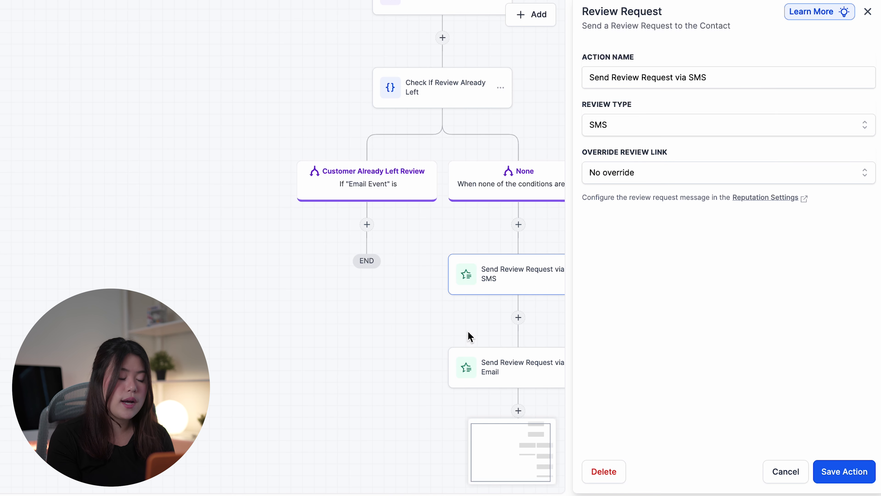
pyautogui.scroll(-2, 468, 337)
pyautogui.click(844, 471)
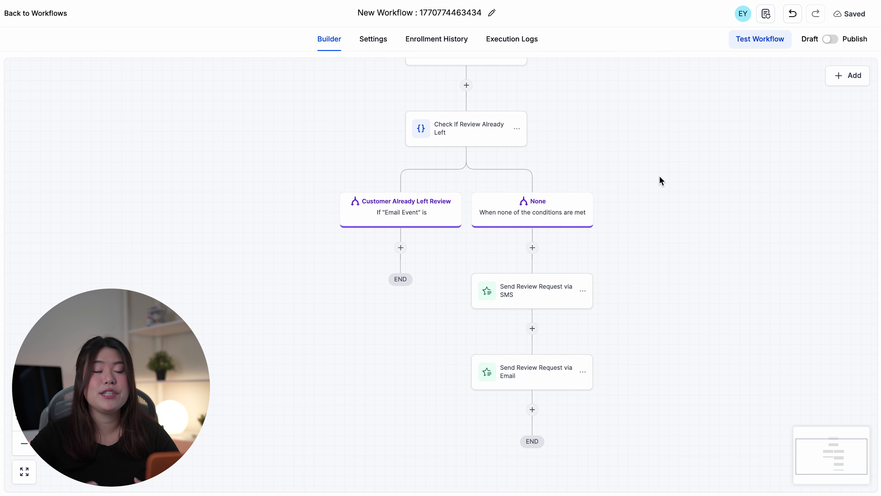
# Step: Reopen the appointment status trigger and browse the list of available workflow triggers
pyautogui.scroll(6, 661, 180)
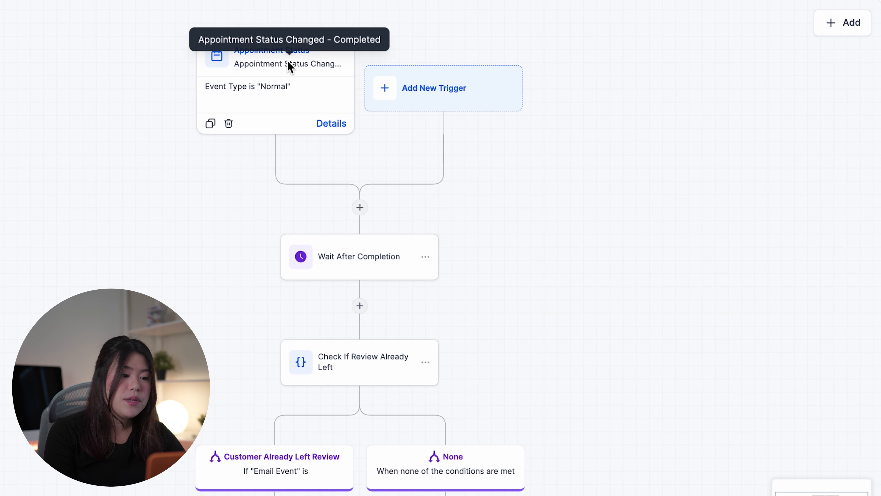
pyautogui.click(276, 57)
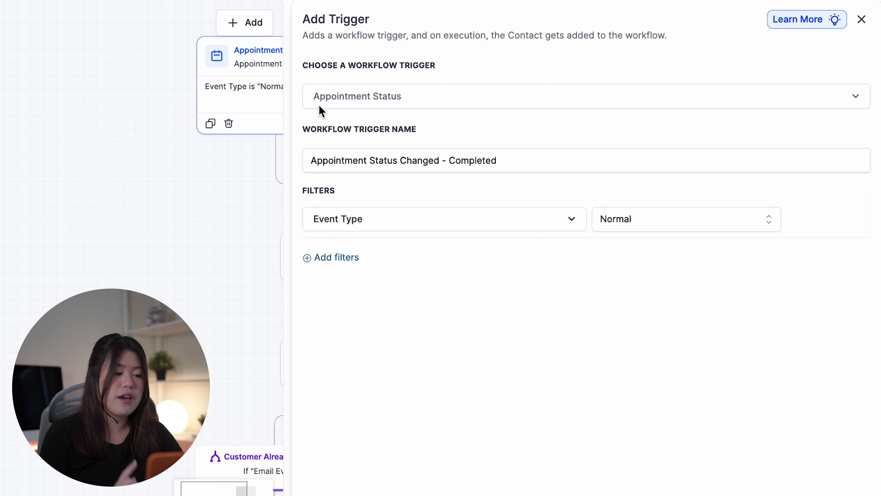
pyautogui.click(394, 105)
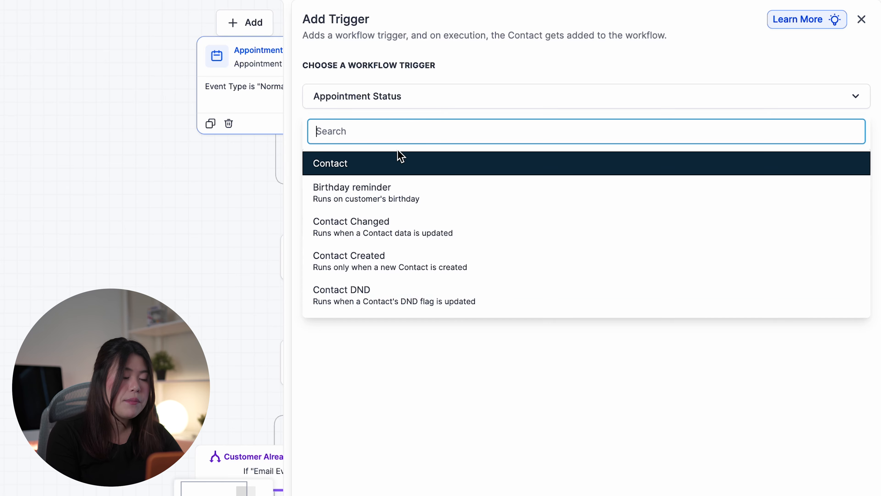
pyautogui.scroll(-5, 421, 219)
pyautogui.scroll(-4, 423, 219)
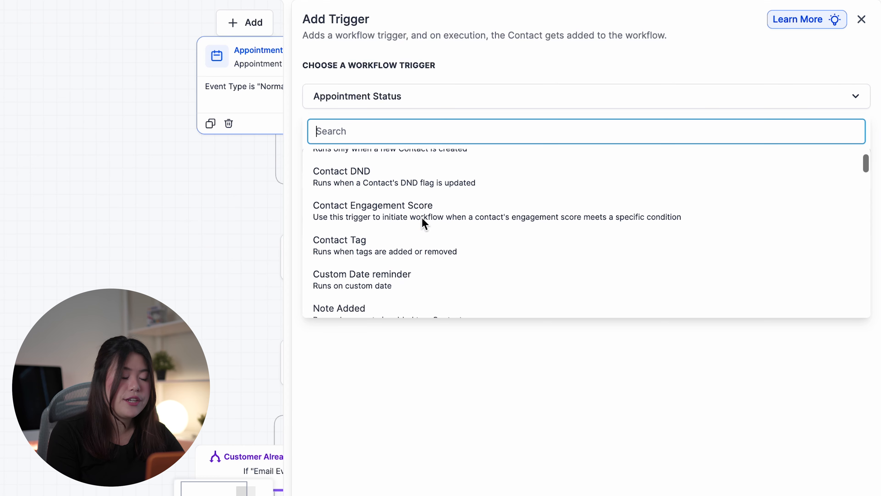
pyautogui.scroll(-2, 422, 219)
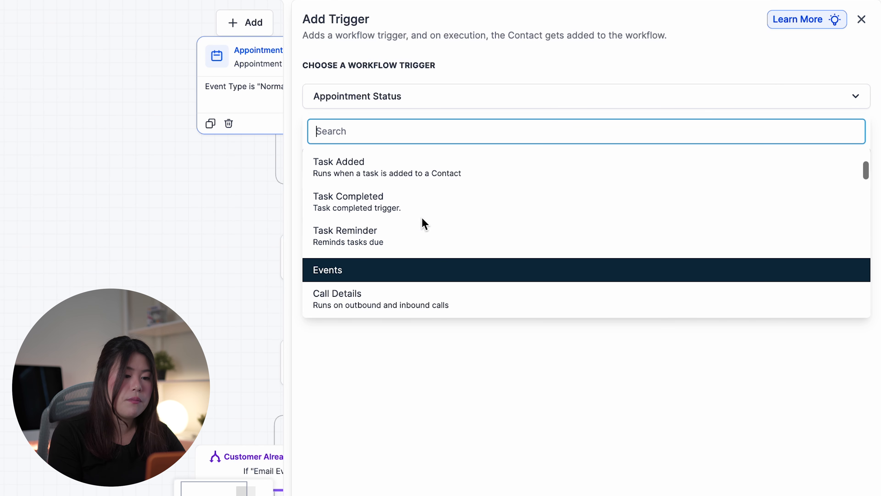
pyautogui.scroll(-5, 393, 256)
pyautogui.scroll(-12, 434, 250)
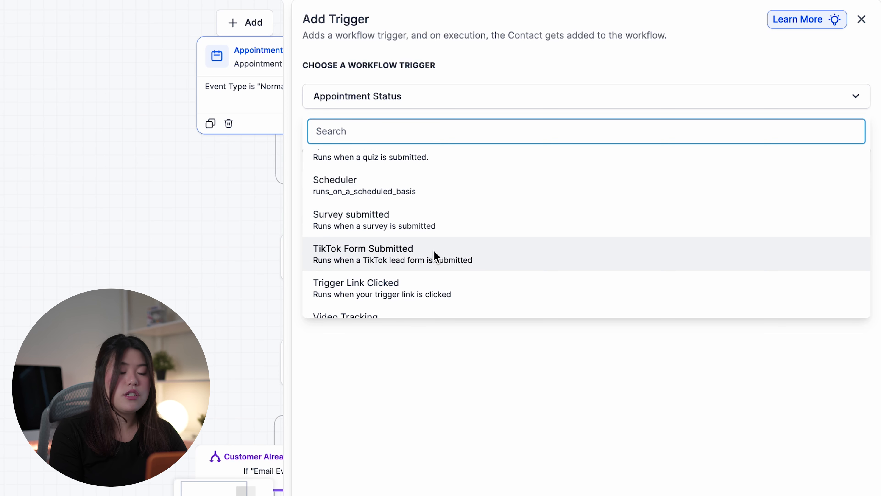
pyautogui.scroll(-15, 434, 250)
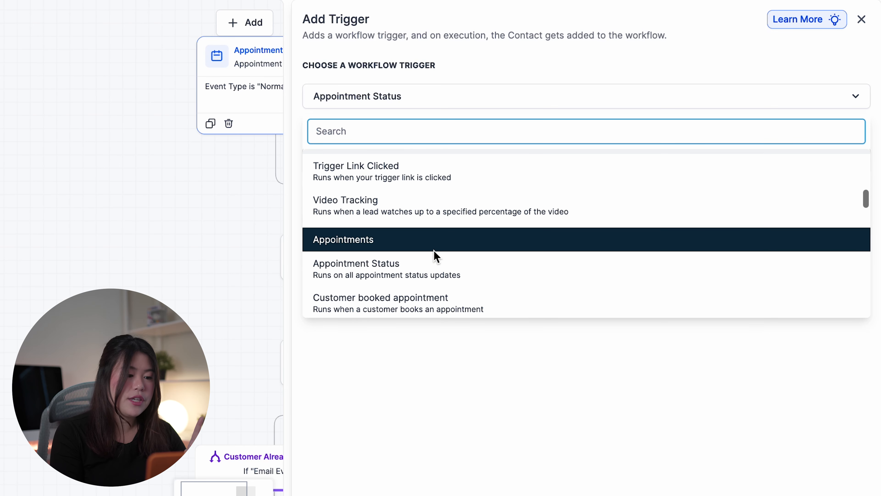
pyautogui.scroll(-8, 433, 257)
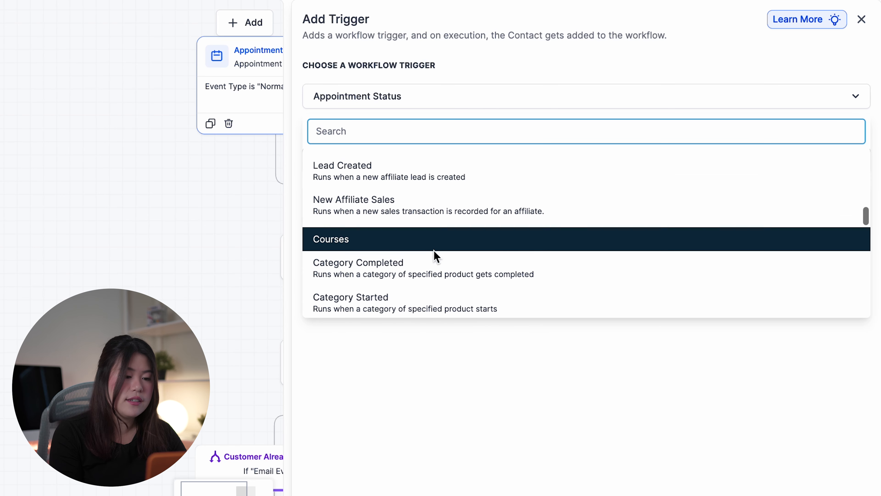
pyautogui.scroll(-20, 384, 287)
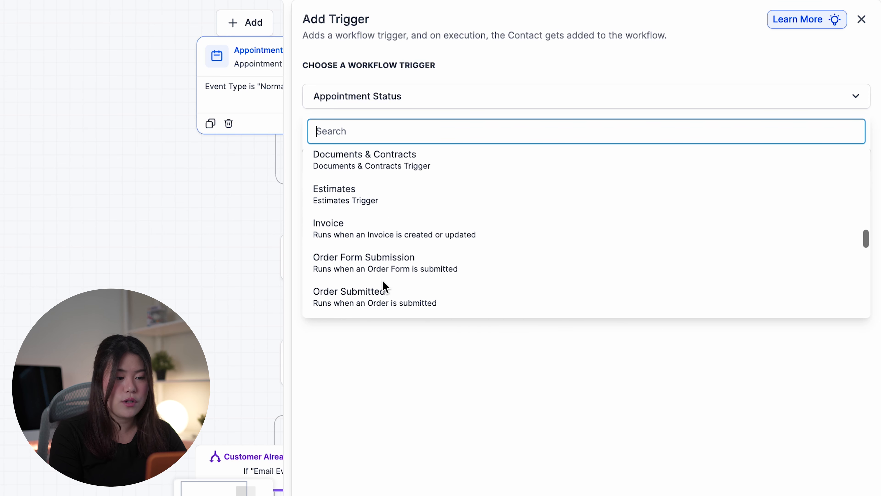
pyautogui.scroll(-20, 384, 286)
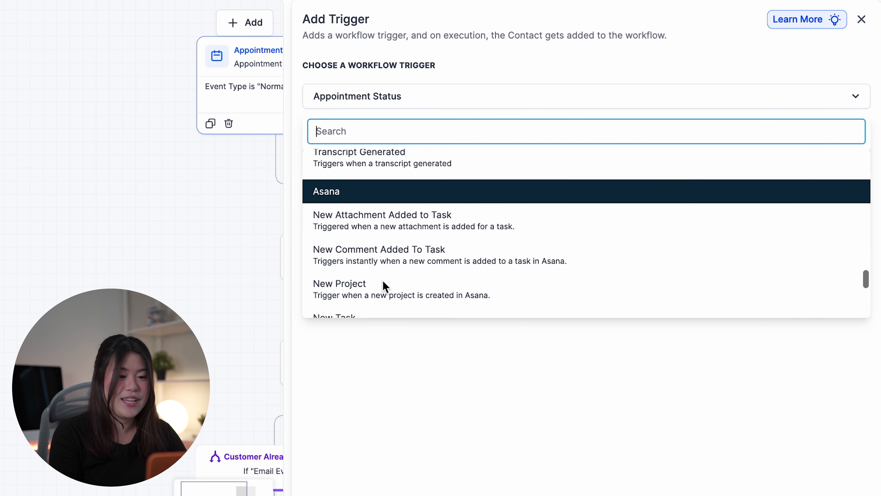